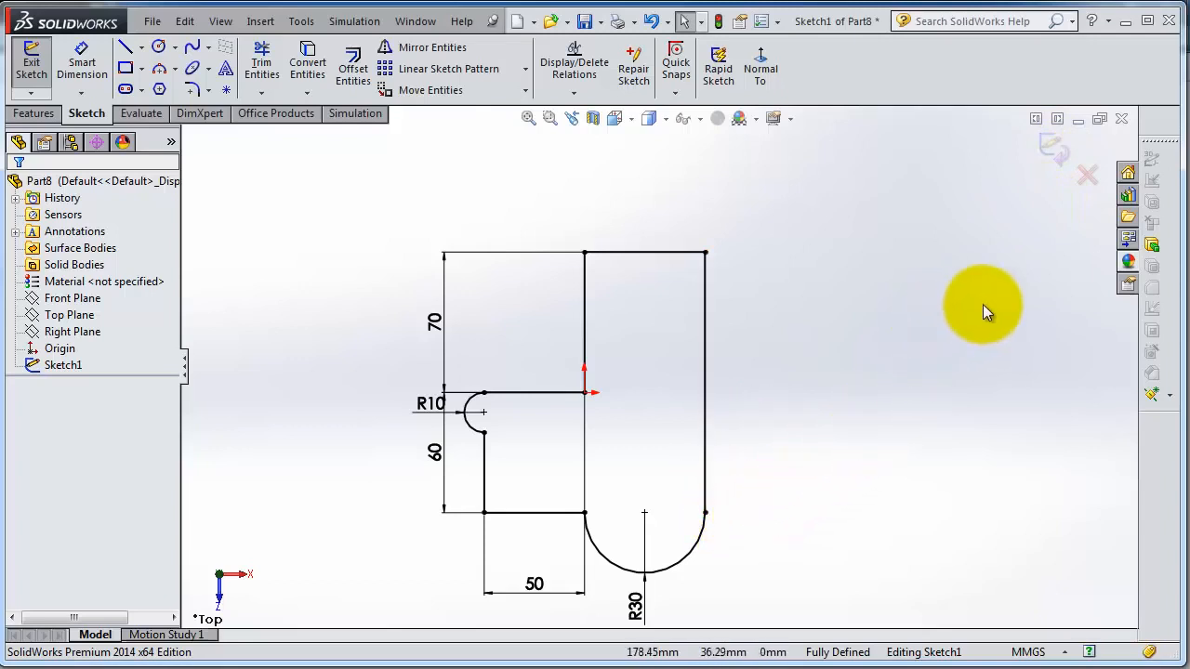
# - Exit the profile sketch, keeping its geometry and dimensions
pyautogui.click(1056, 155)
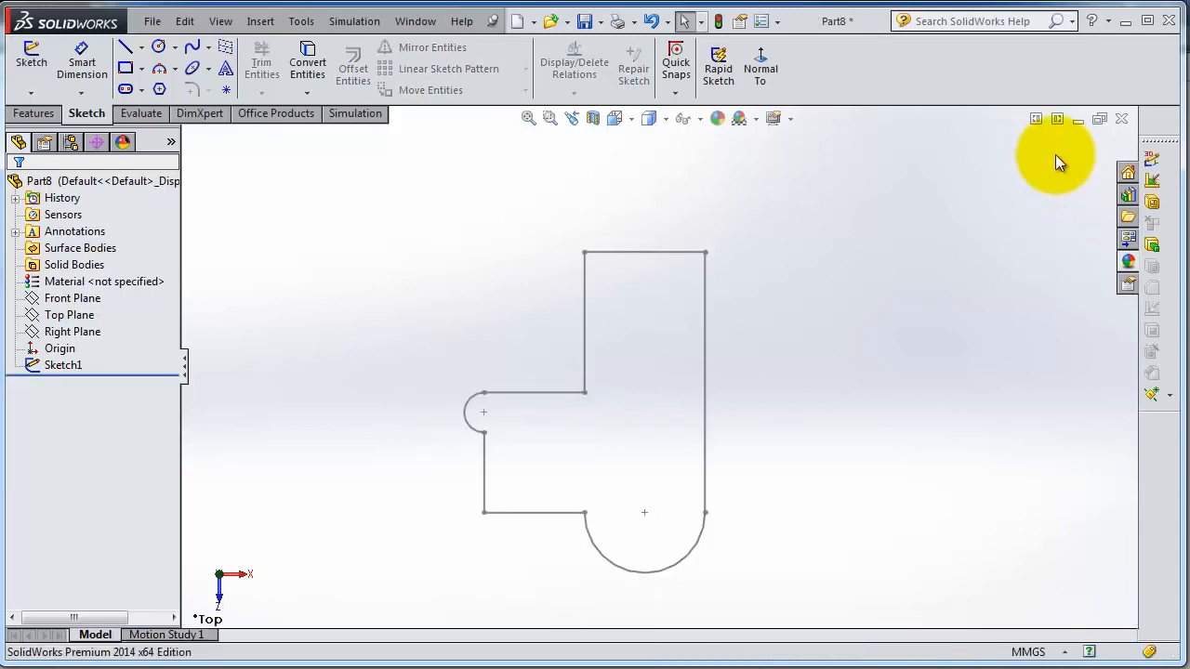
pyautogui.scroll(-1, 633, 442)
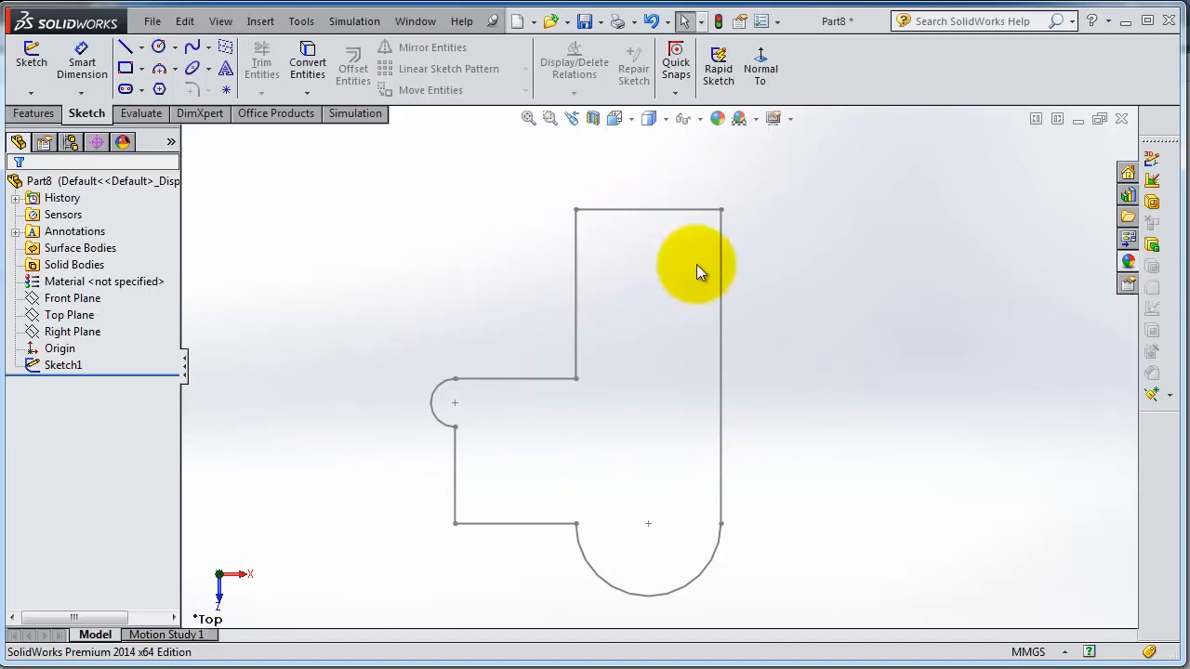
# - Check the feature properties of Sketch1, including its name and description, and close them without changes
pyautogui.click(69, 365)
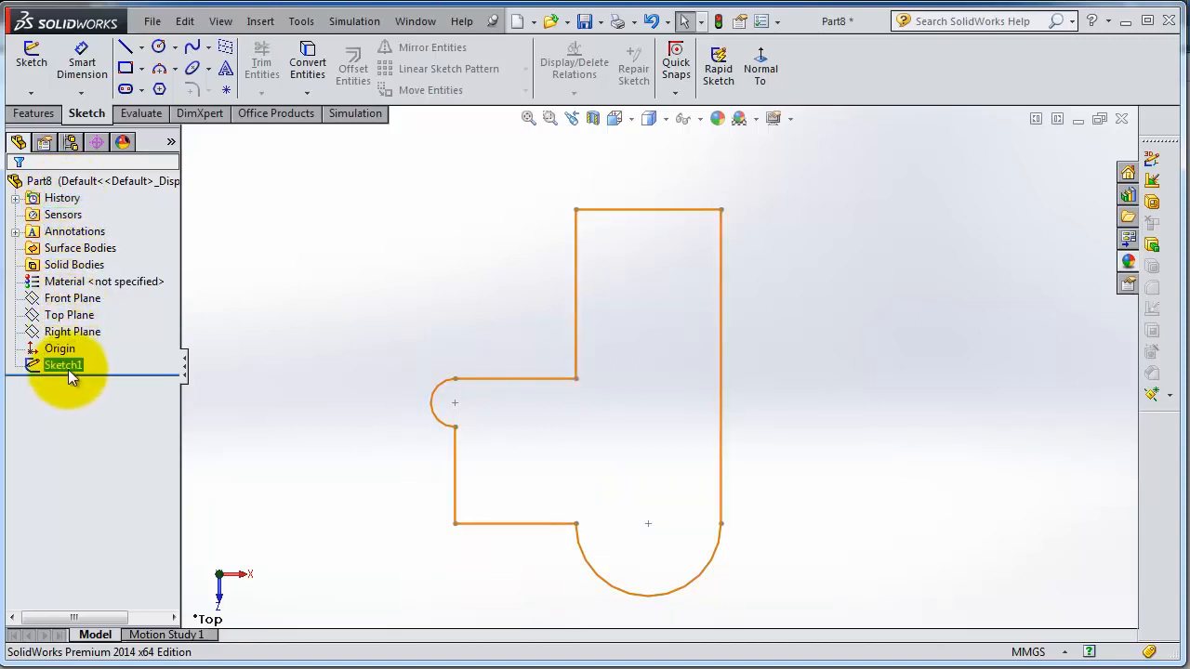
pyautogui.rightClick(68, 368)
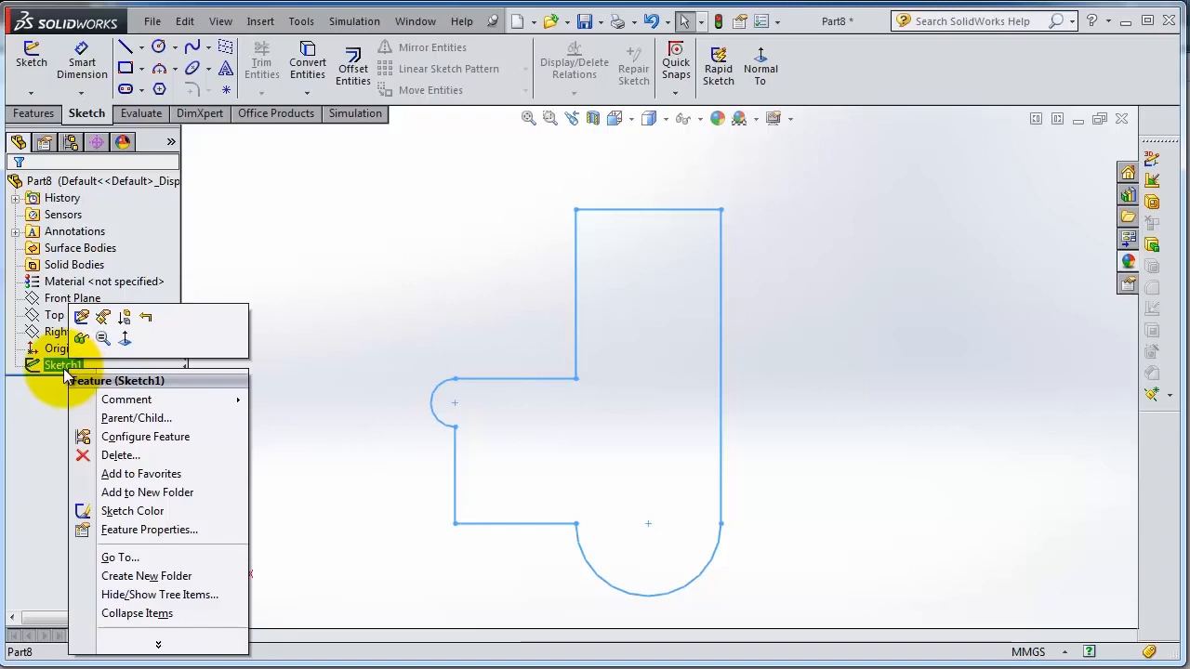
pyautogui.click(158, 643)
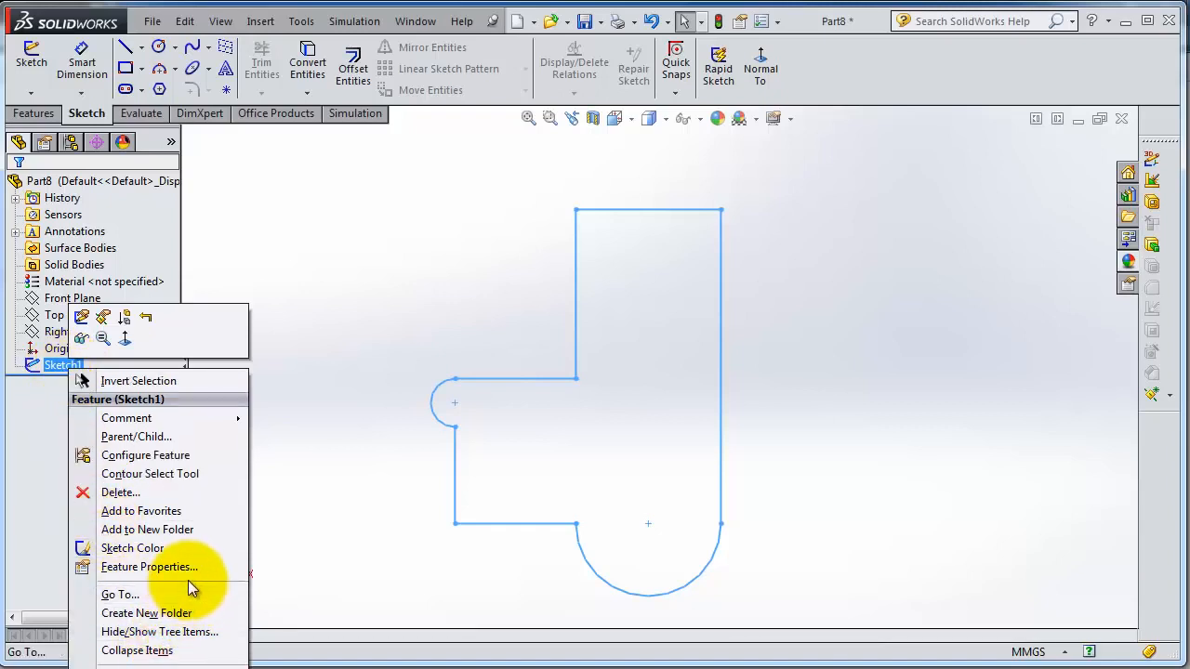
pyautogui.click(743, 668)
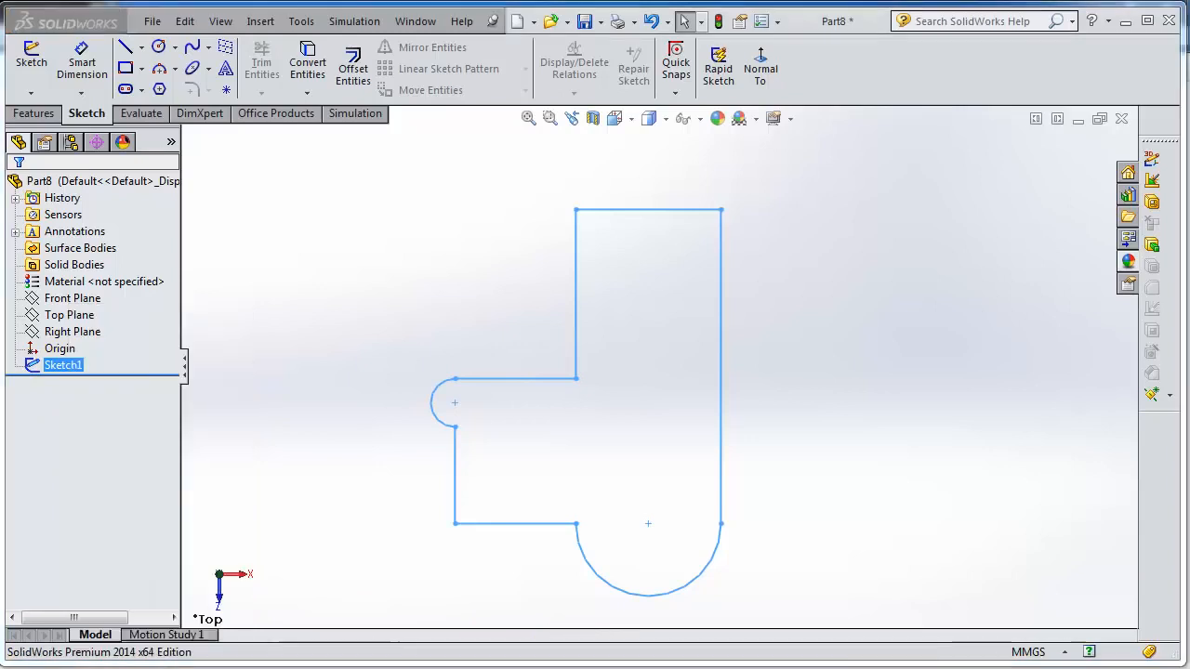
pyautogui.rightClick(70, 370)
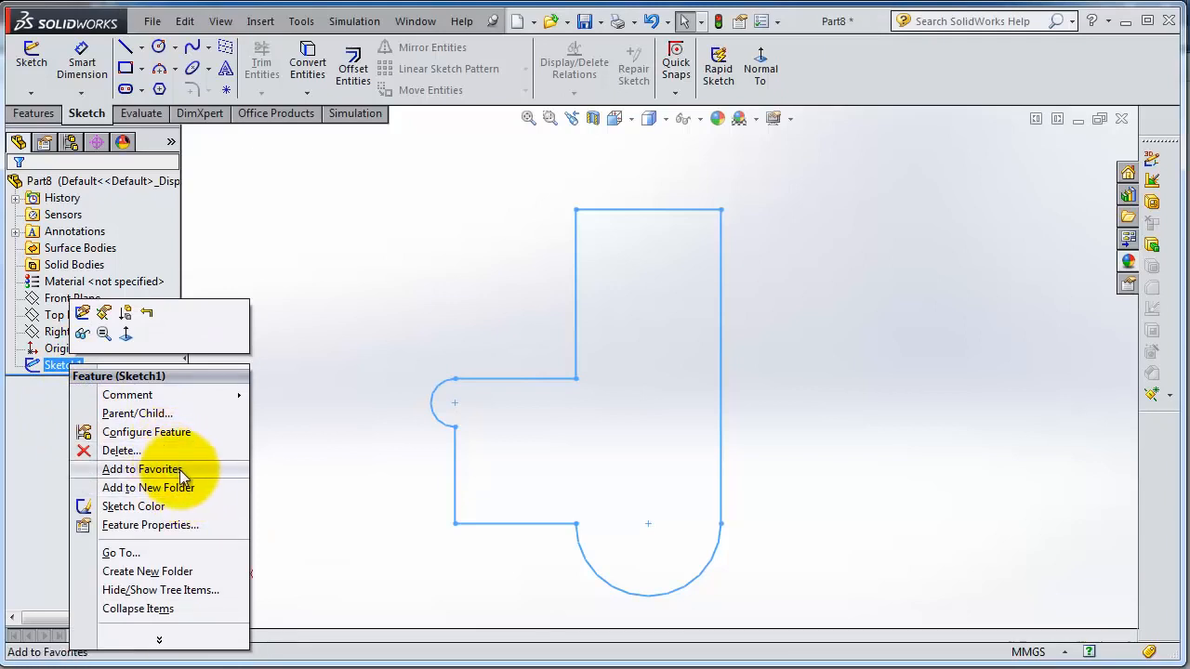
pyautogui.click(172, 526)
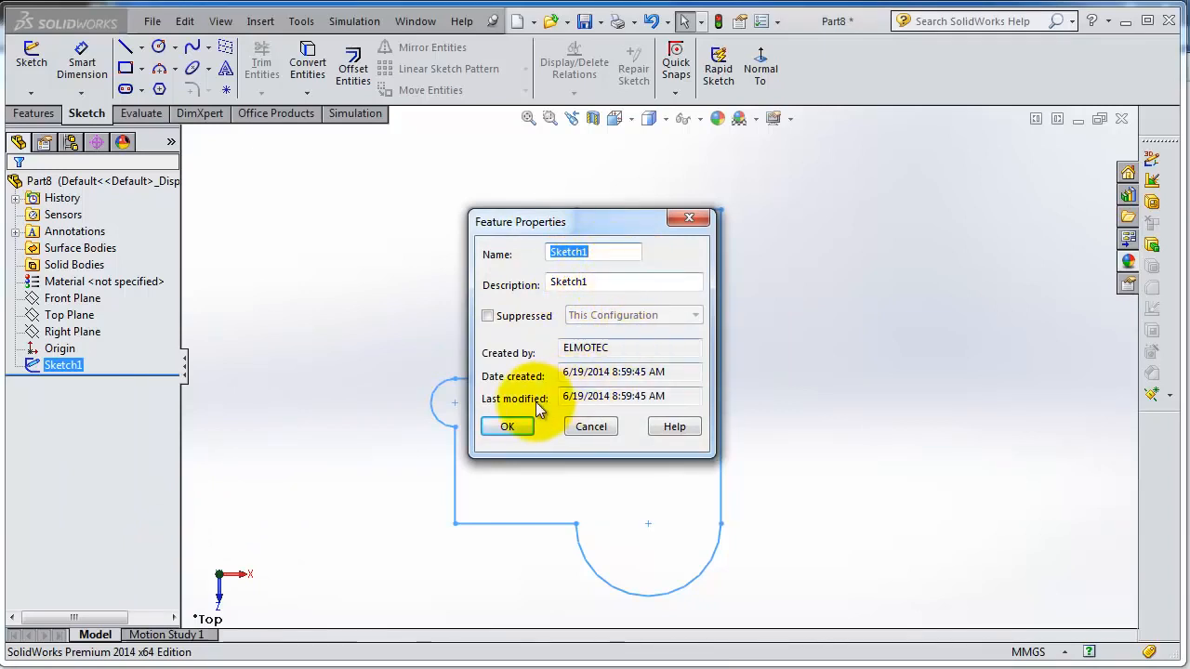
pyautogui.click(514, 427)
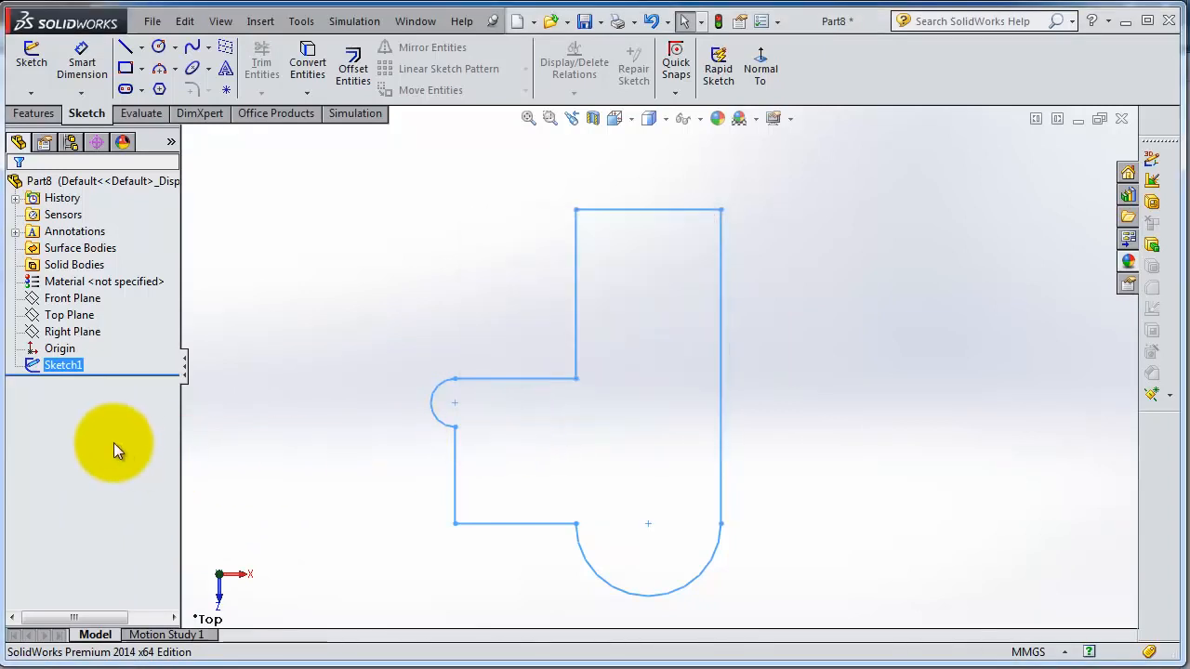
# - Rename Sketch1 in the feature tree to "First Sketch"
pyautogui.click(70, 366)
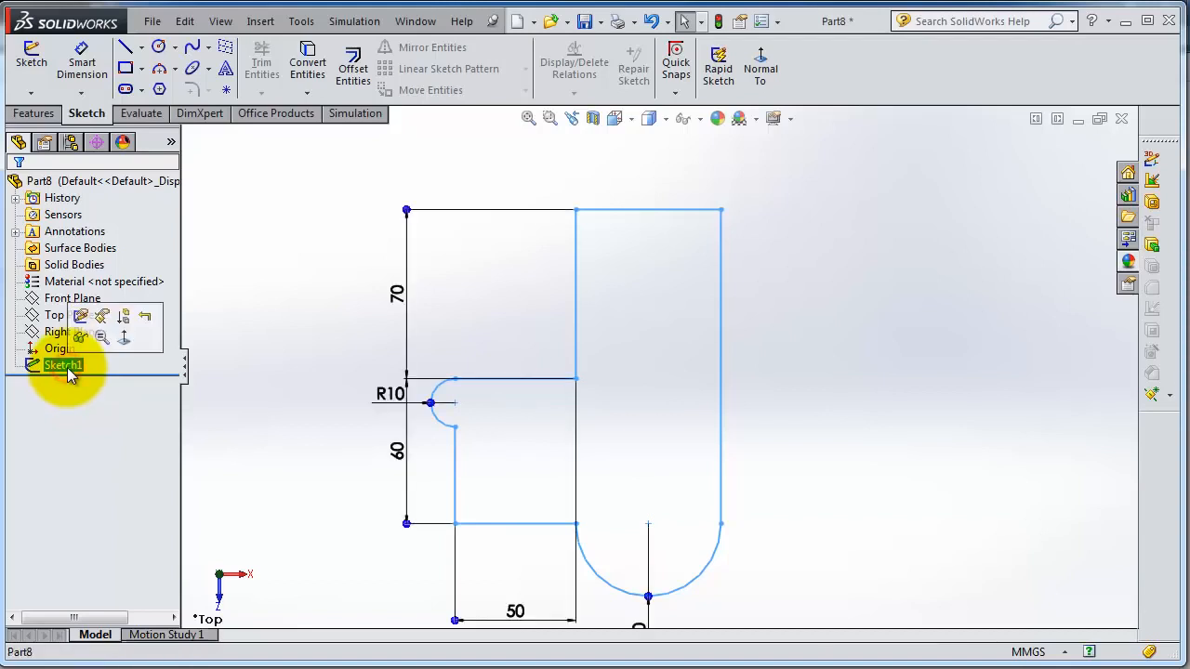
pyautogui.click(83, 365)
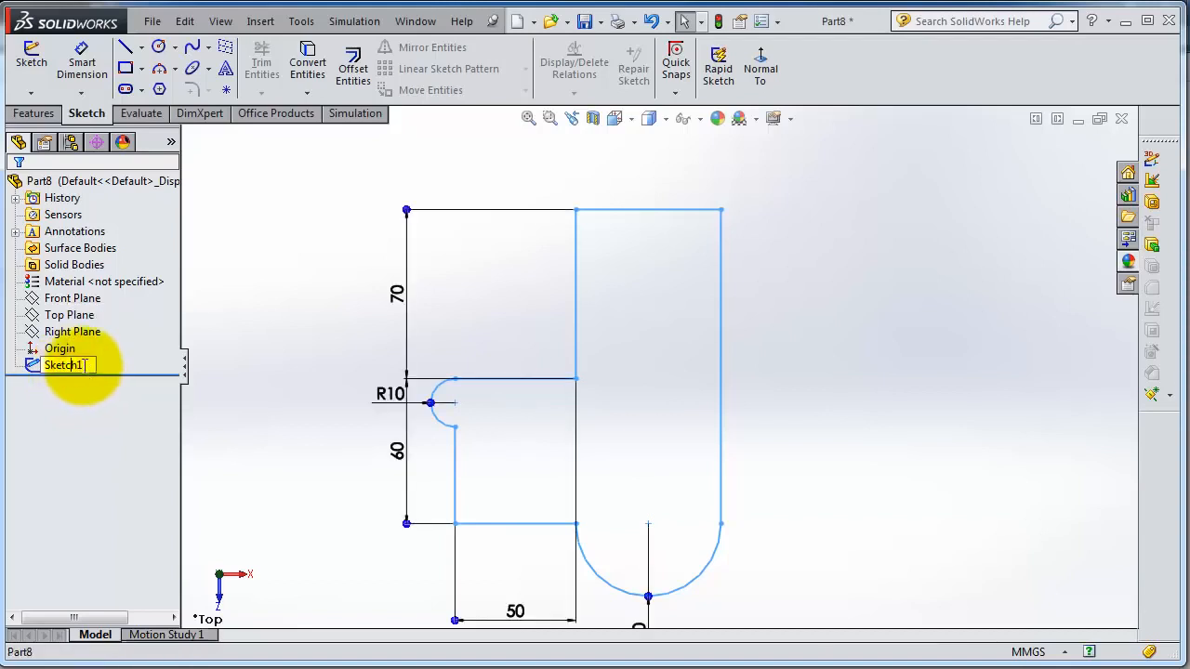
pyautogui.moveTo(82, 365); pyautogui.dragTo(56, 365)
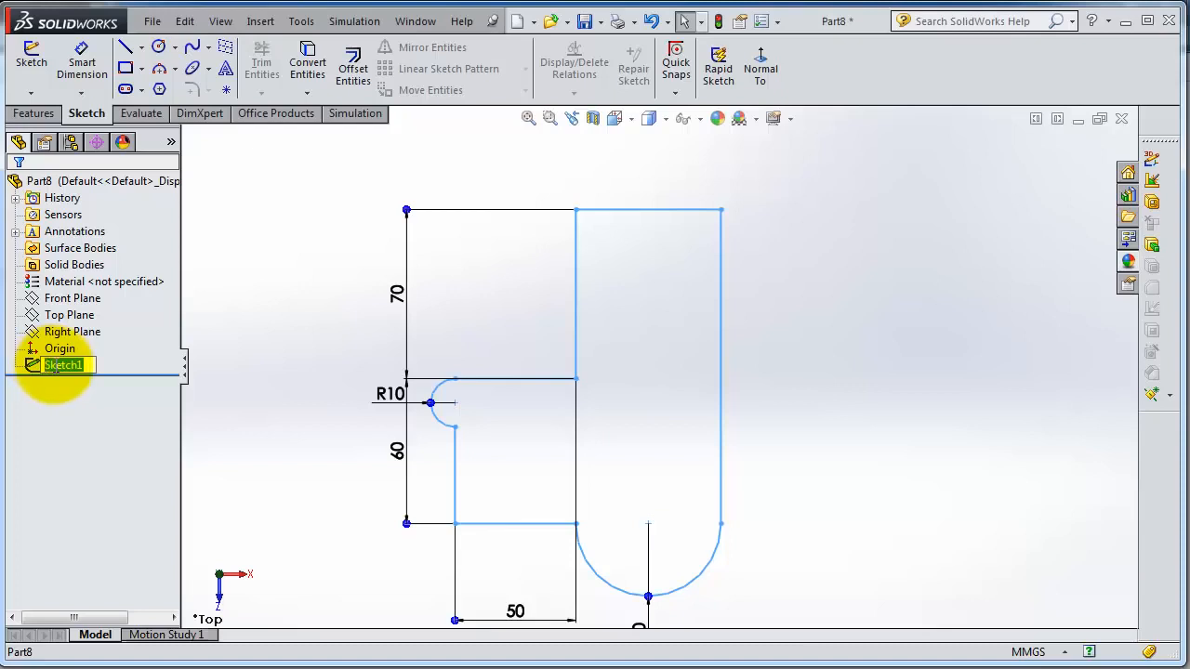
pyautogui.write('First')
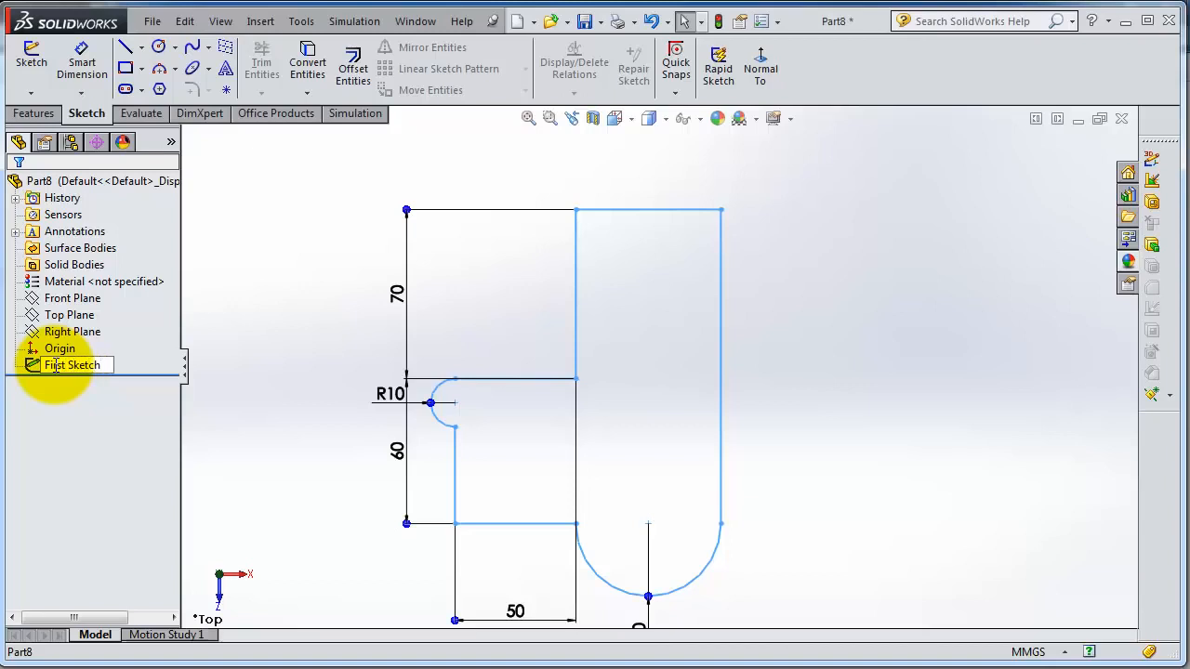
pyautogui.press('Return')
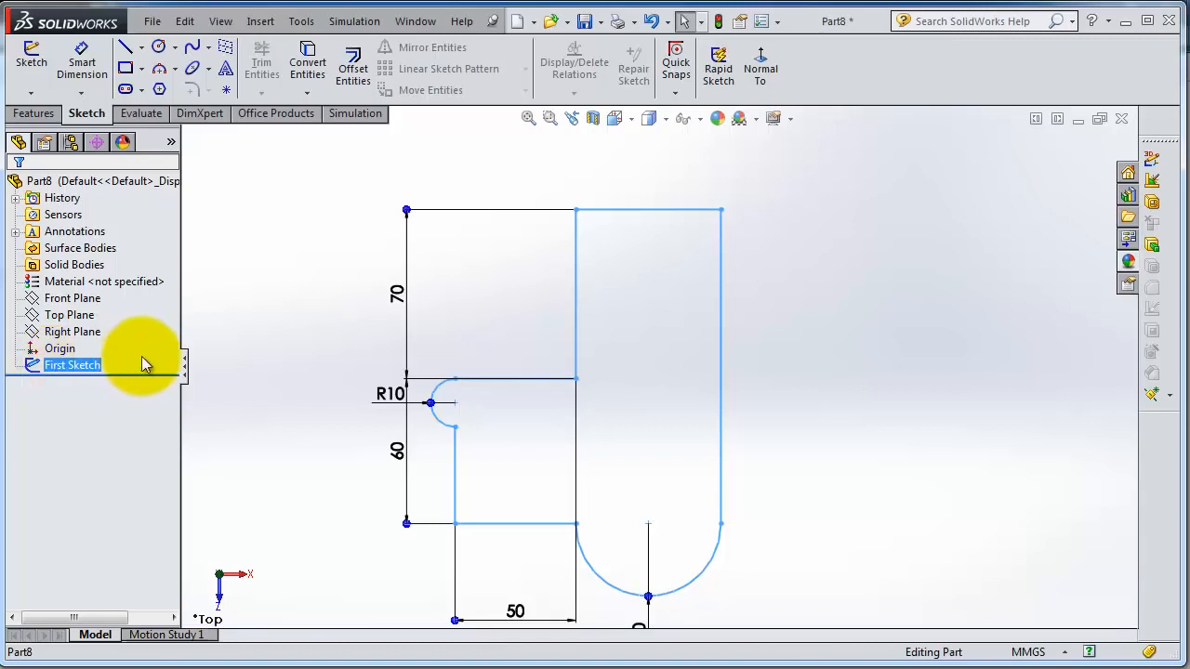
# - Set the upper vertical dimension of the sketch, above the side arm, to 80 mm without reopening the sketch
pyautogui.press('f')
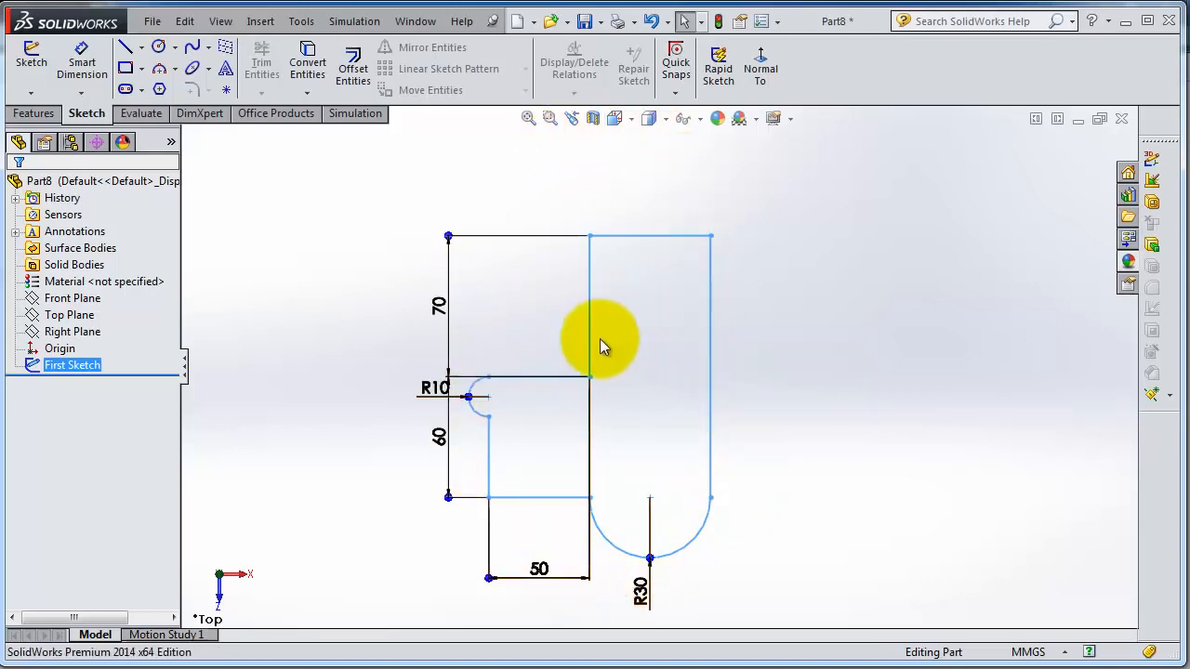
pyautogui.scroll(-2, 624, 395)
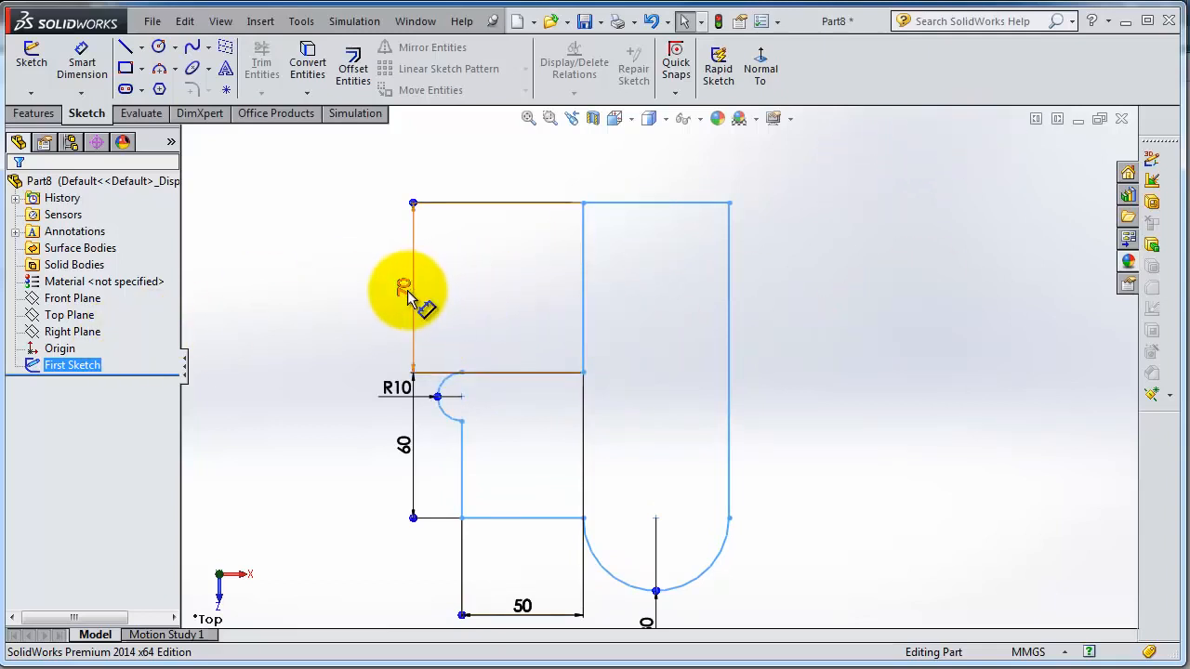
pyautogui.click(407, 292)
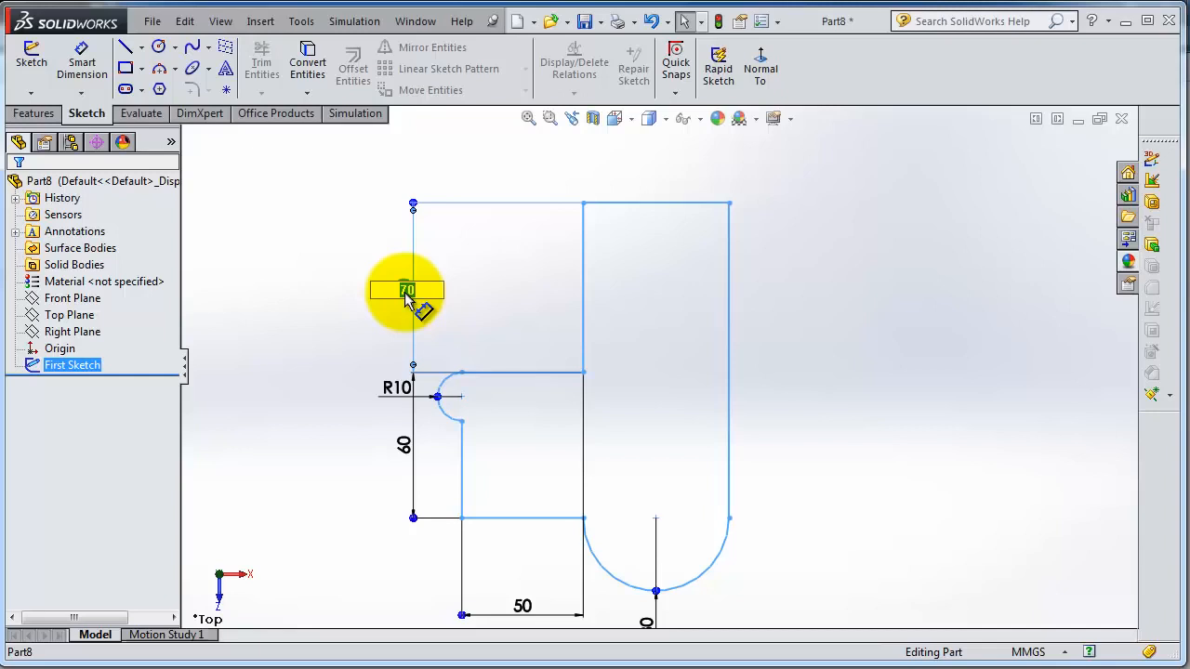
pyautogui.press('Return')
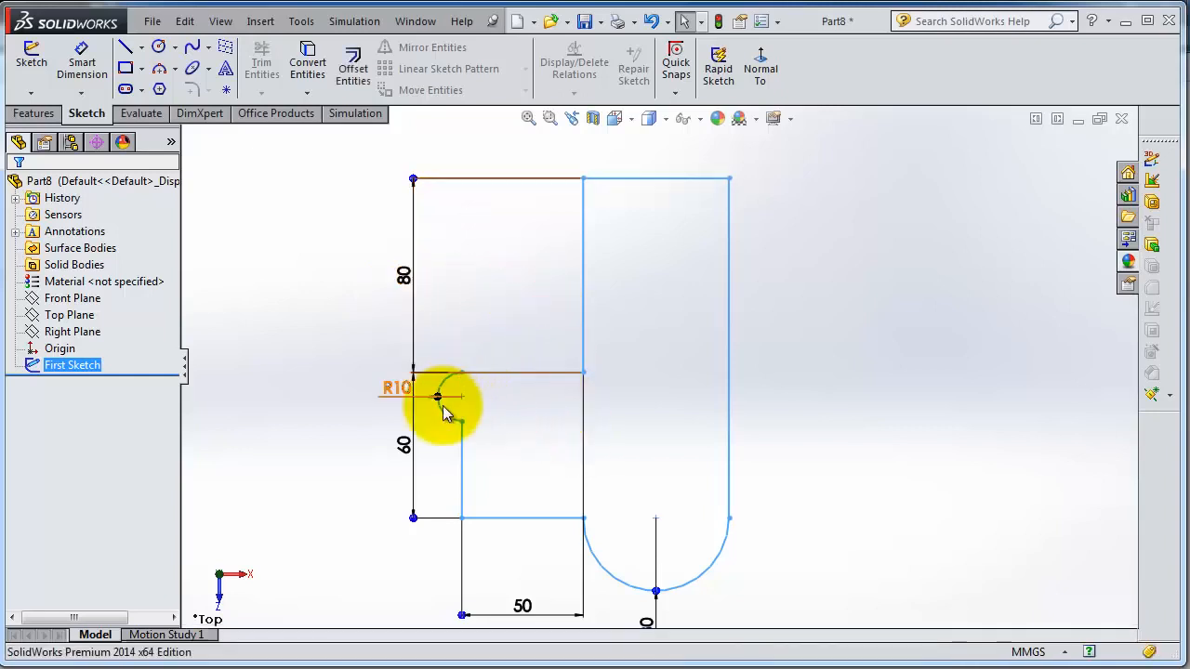
# - Set the lower vertical dimension, spanning the height of the side arm, to 65 mm
pyautogui.doubleClick(409, 390)
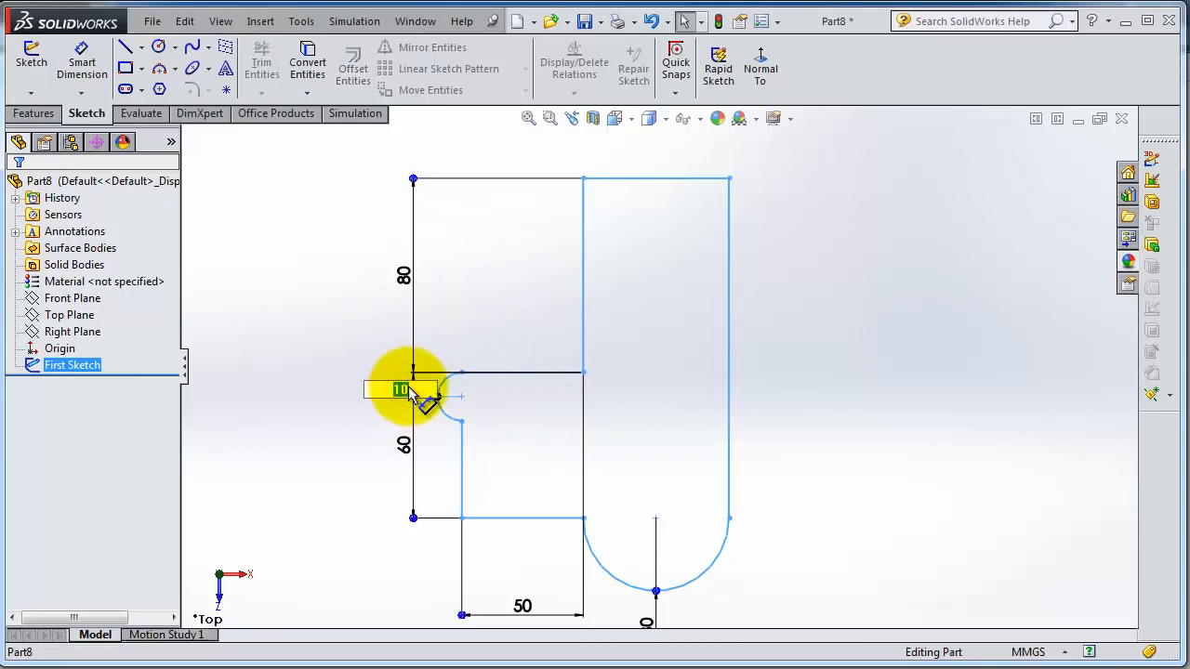
pyautogui.doubleClick(406, 450)
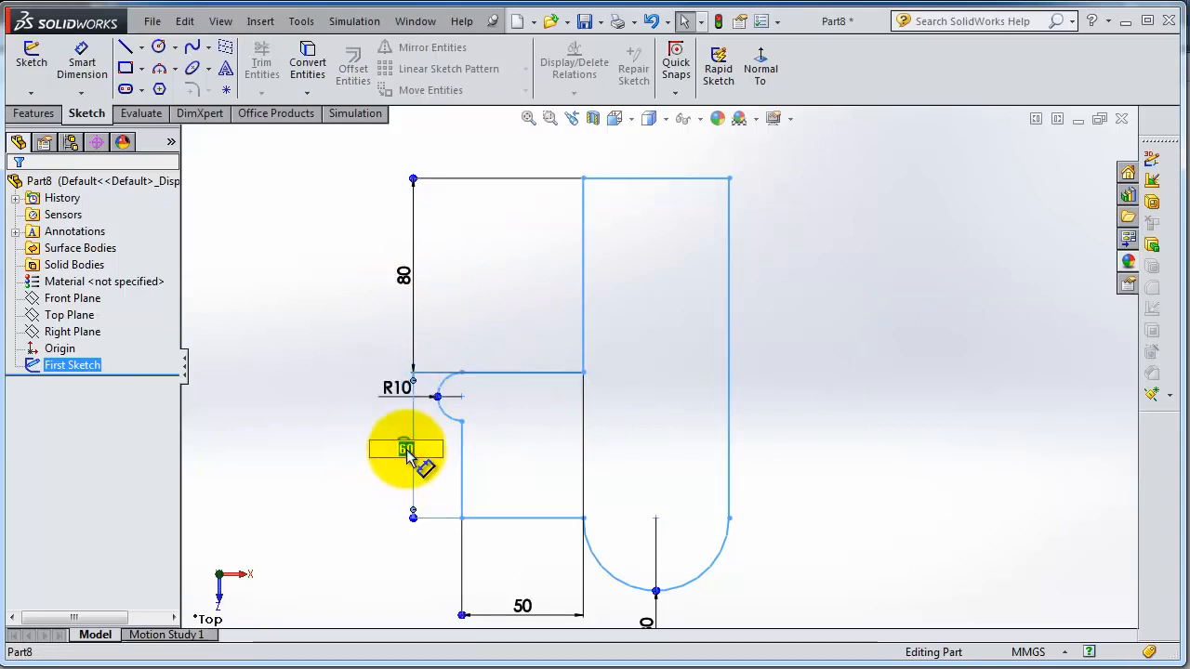
pyautogui.write('65')
pyautogui.press('Return')
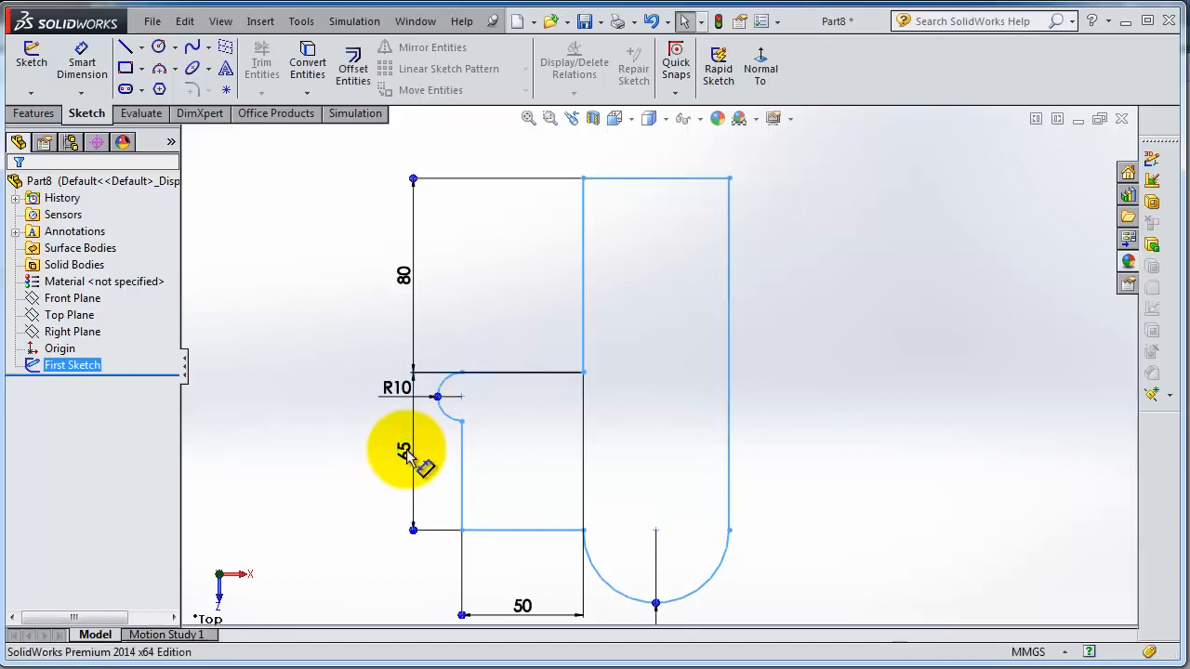
# - Examine the resized profile and its dimensions, both as a whole and enlarged around the side arm and lower arc
pyautogui.moveTo(801, 480); pyautogui.dragTo(801, 478, button='middle')
pyautogui.scroll(2, 800, 477)
pyautogui.scroll(2, 799, 477)
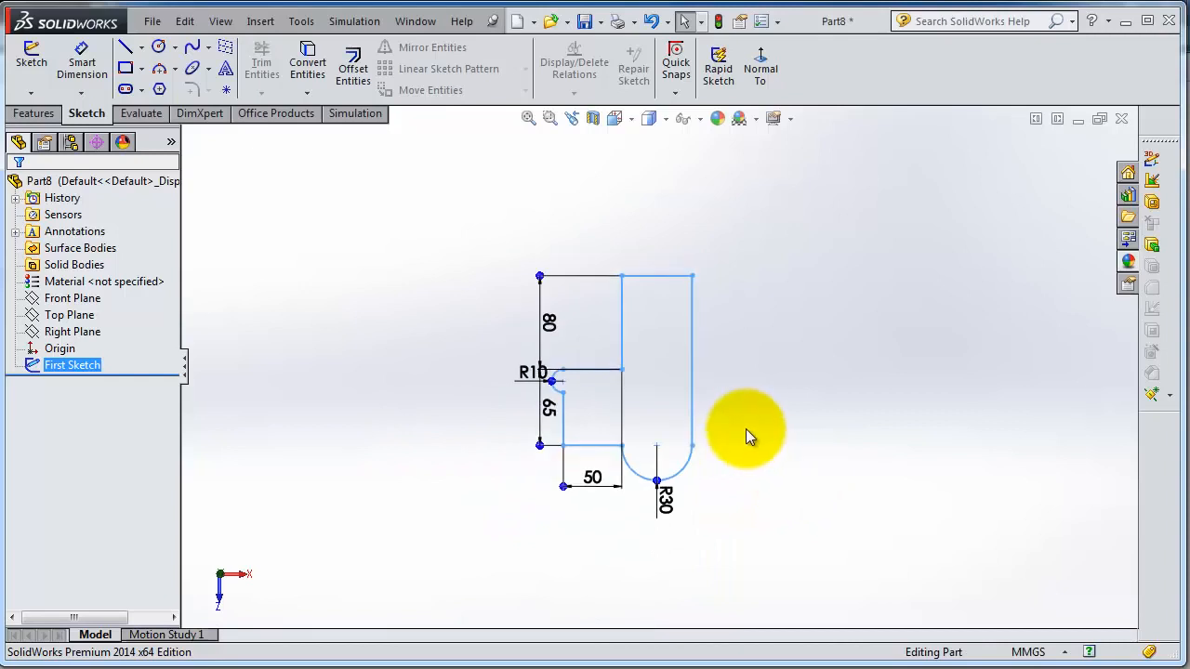
pyautogui.scroll(-1, 726, 357)
pyautogui.scroll(-1, 726, 357)
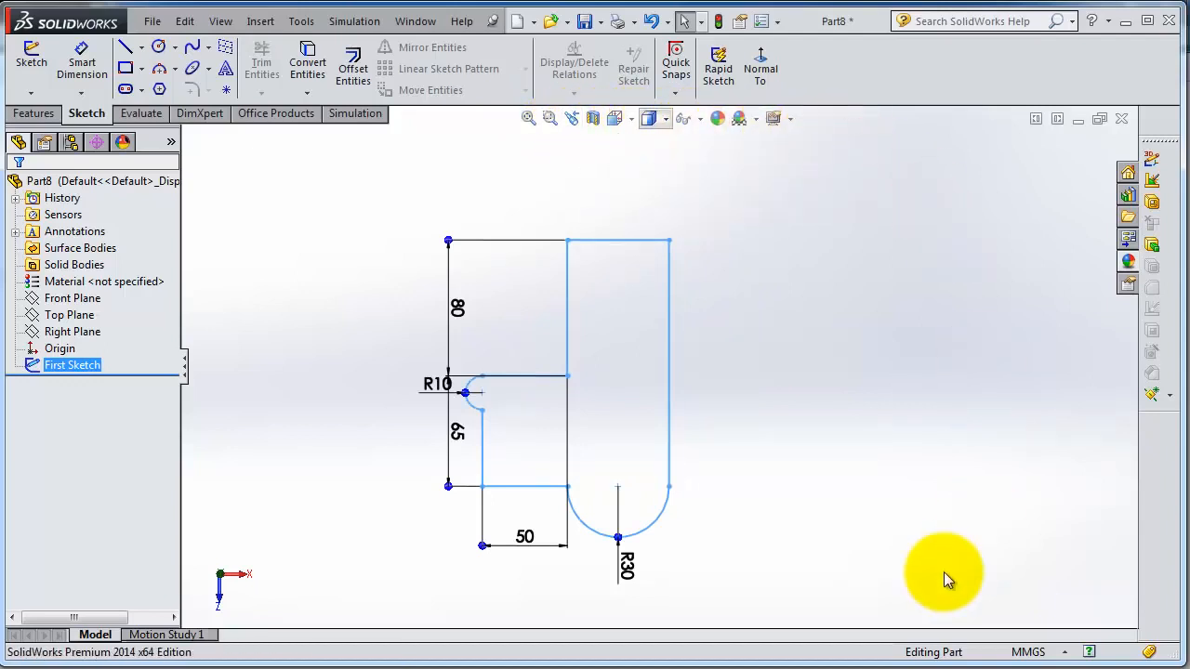
pyautogui.click(527, 118)
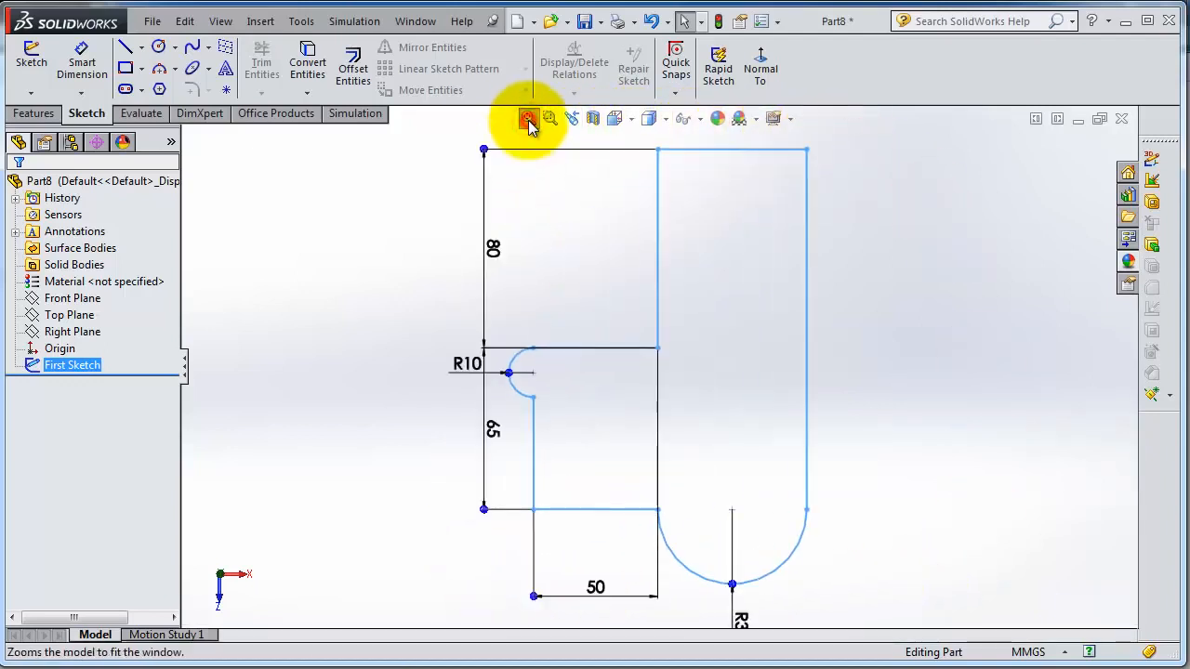
pyautogui.click(549, 118)
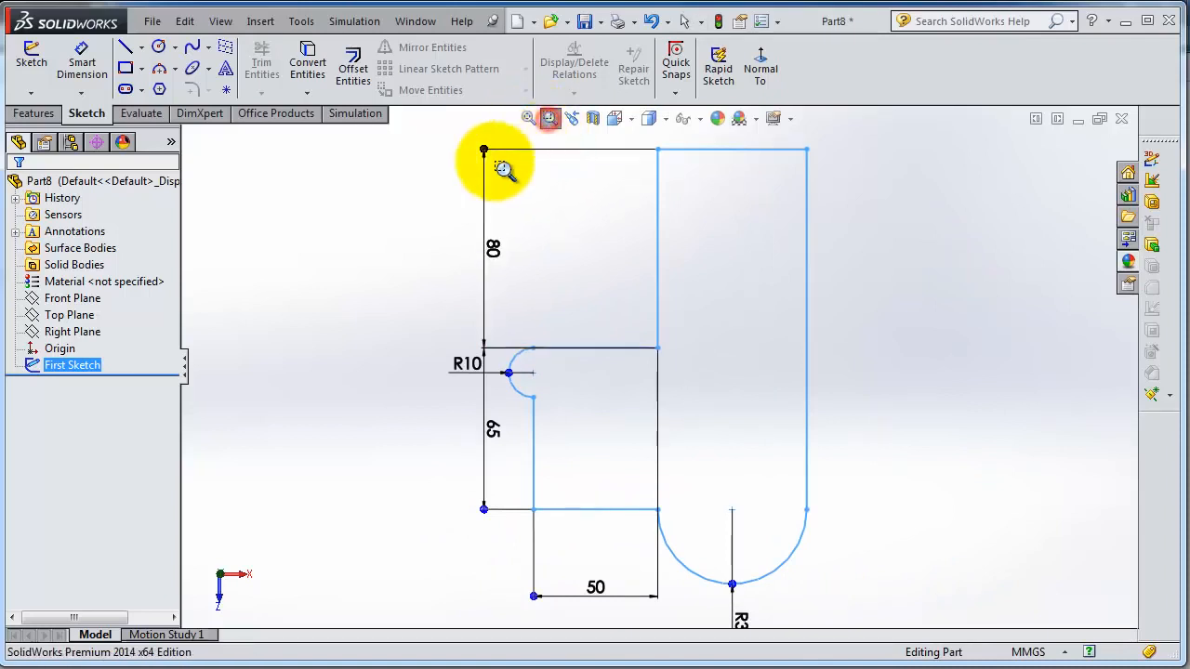
pyautogui.moveTo(426, 163)
pyautogui.mouseDown()
pyautogui.moveTo(606, 294)
pyautogui.moveTo(641, 280)
pyautogui.moveTo(856, 508)
pyautogui.moveTo(877, 615)
pyautogui.mouseUp()
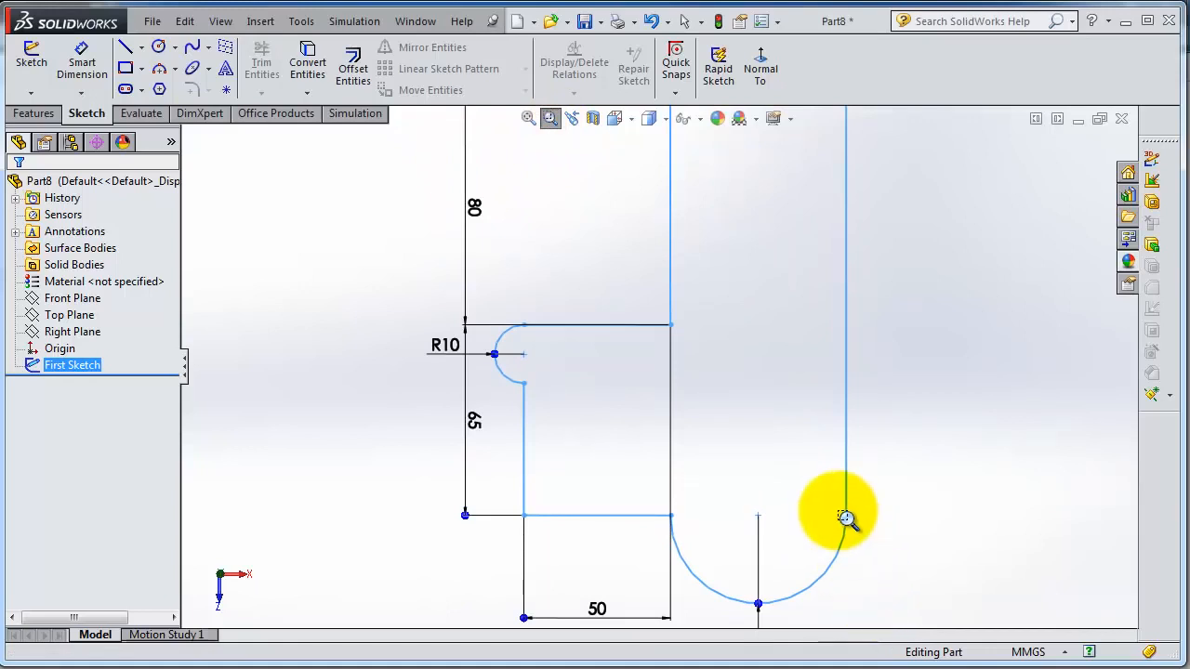
pyautogui.click(526, 120)
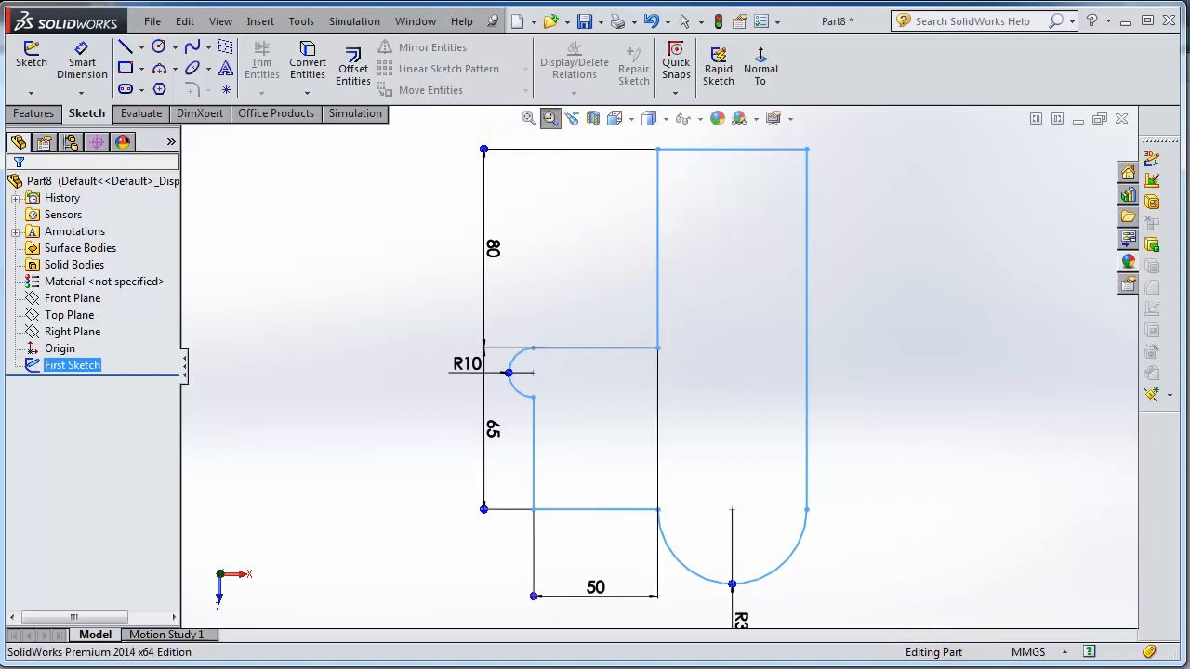
pyautogui.press('Escape')
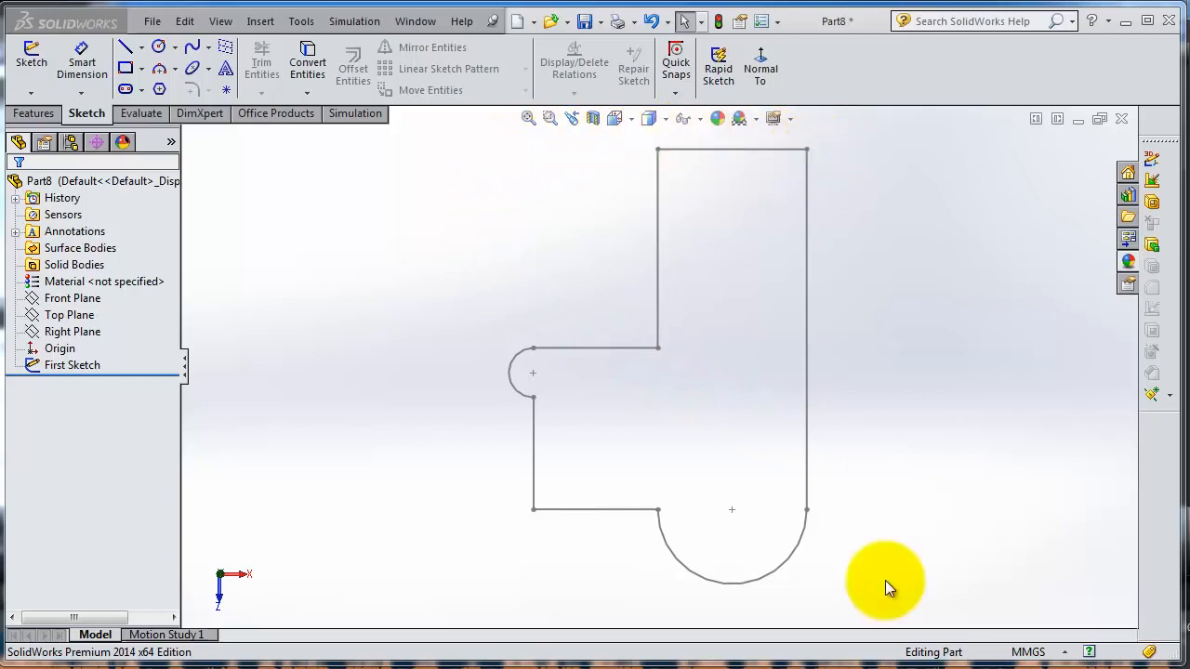
pyautogui.click(35, 113)
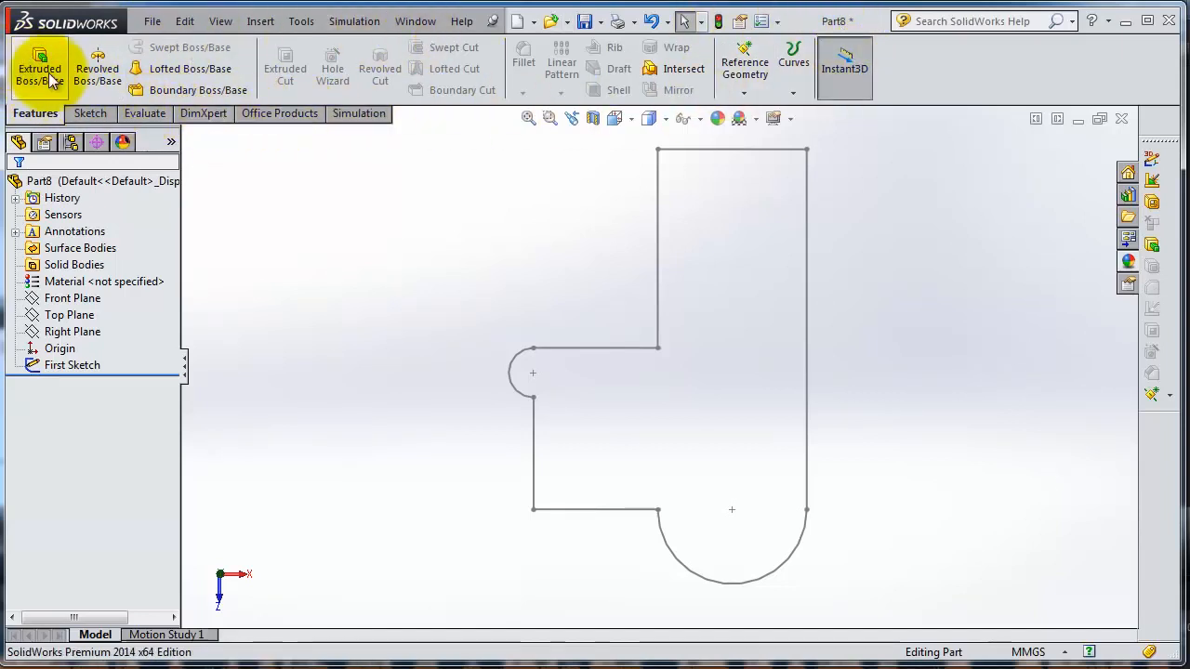
pyautogui.scroll(1, 679, 371)
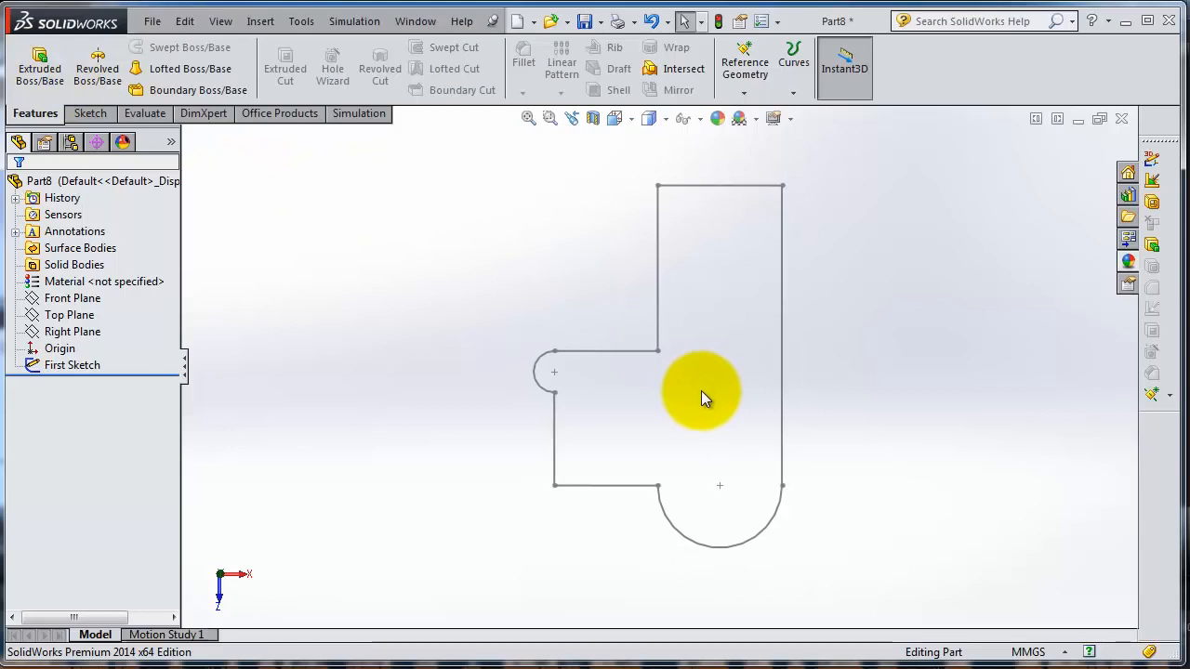
pyautogui.click(37, 72)
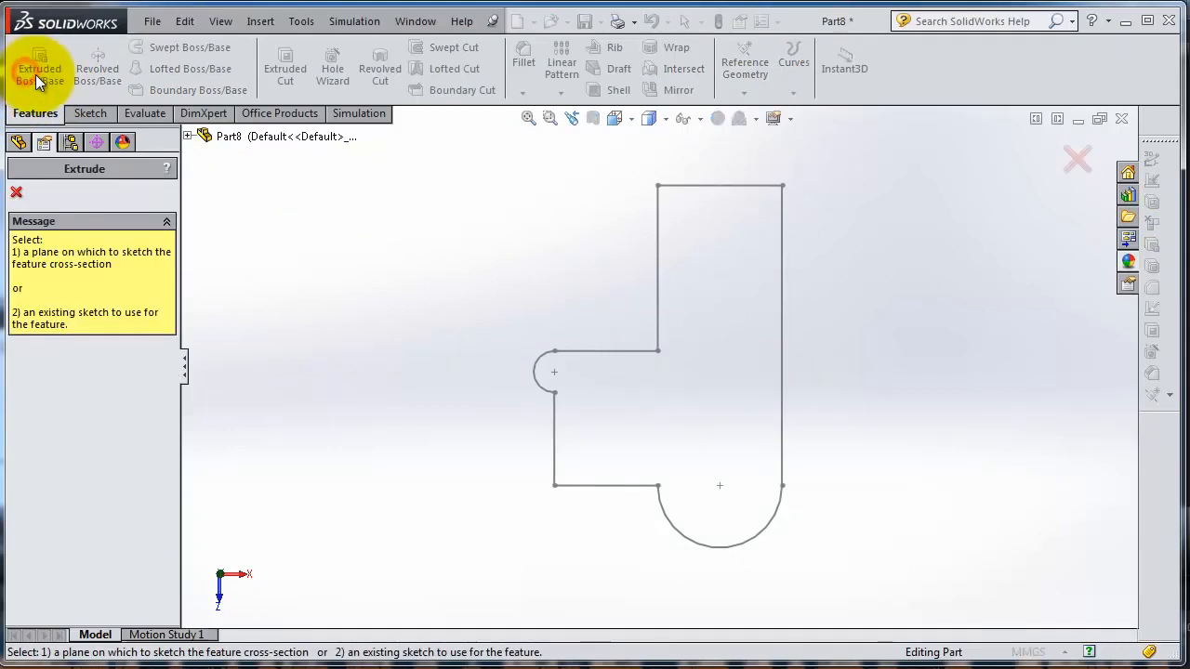
pyautogui.click(755, 351)
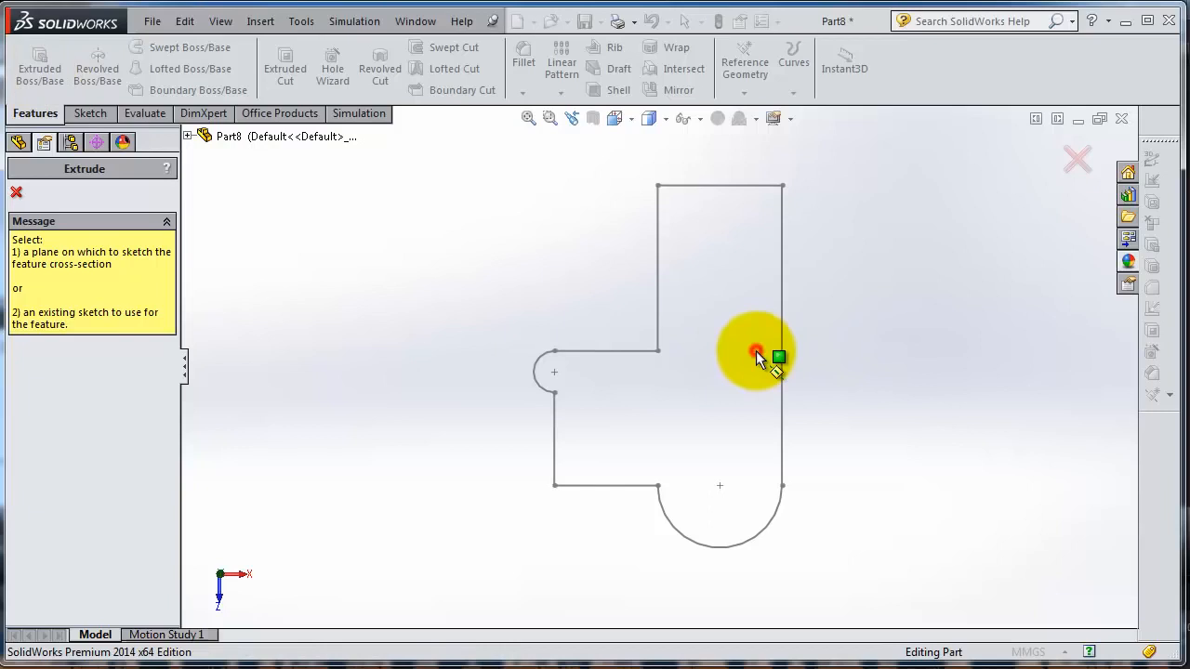
pyautogui.click(1072, 162)
# - Extrude First Sketch as a boss from its sketch plane with a blind depth of 10 mm
pyautogui.click(77, 367)
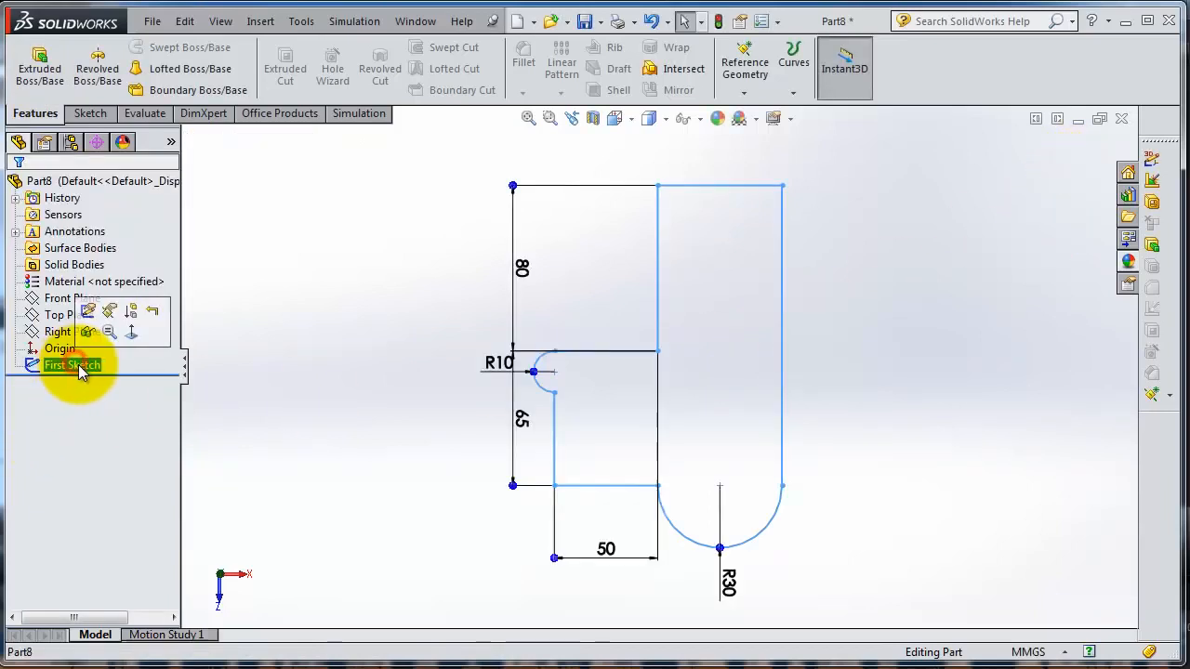
pyautogui.click(54, 79)
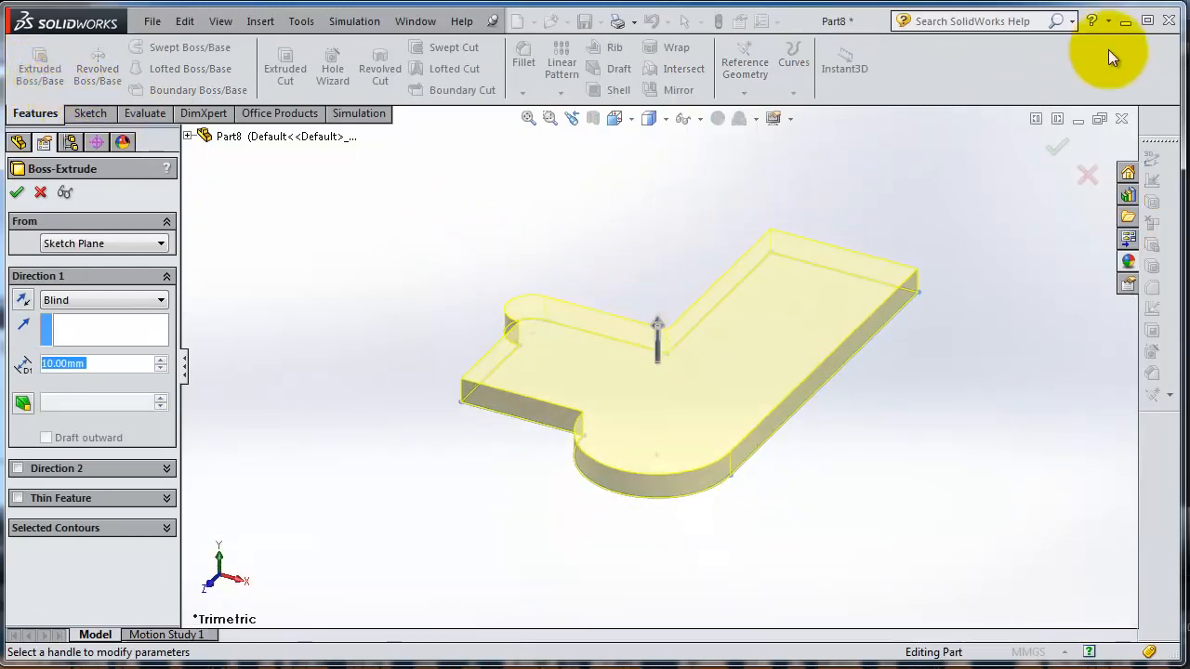
pyautogui.click(1057, 147)
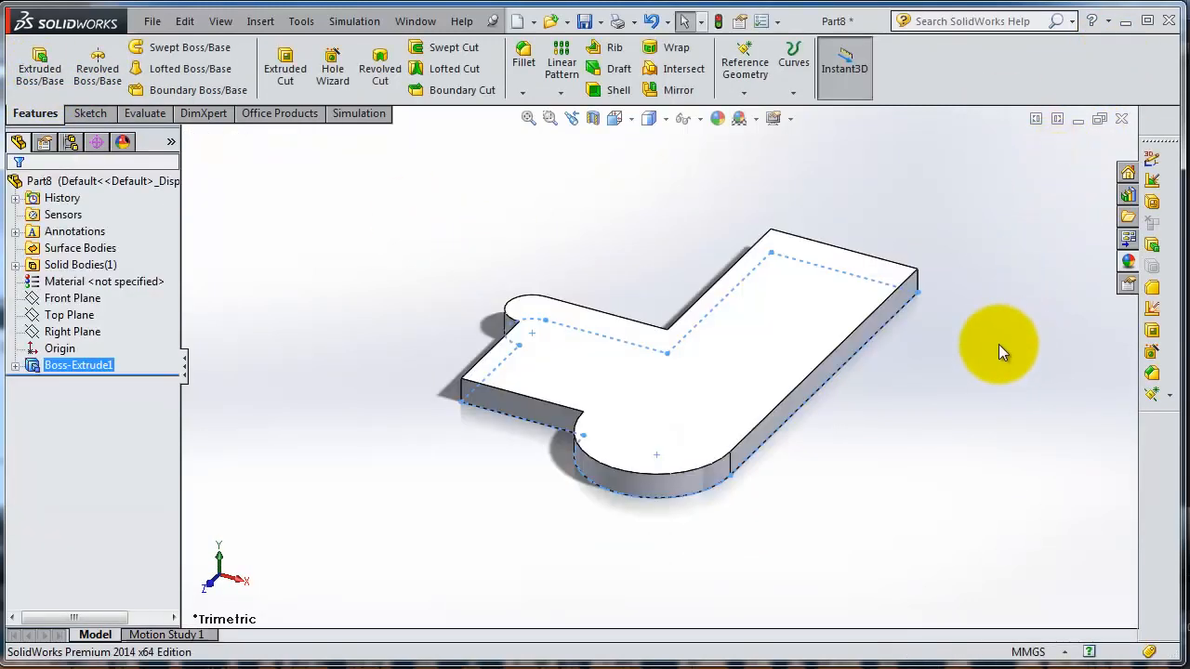
pyautogui.moveTo(585, 273); pyautogui.dragTo(627, 260, button='middle')
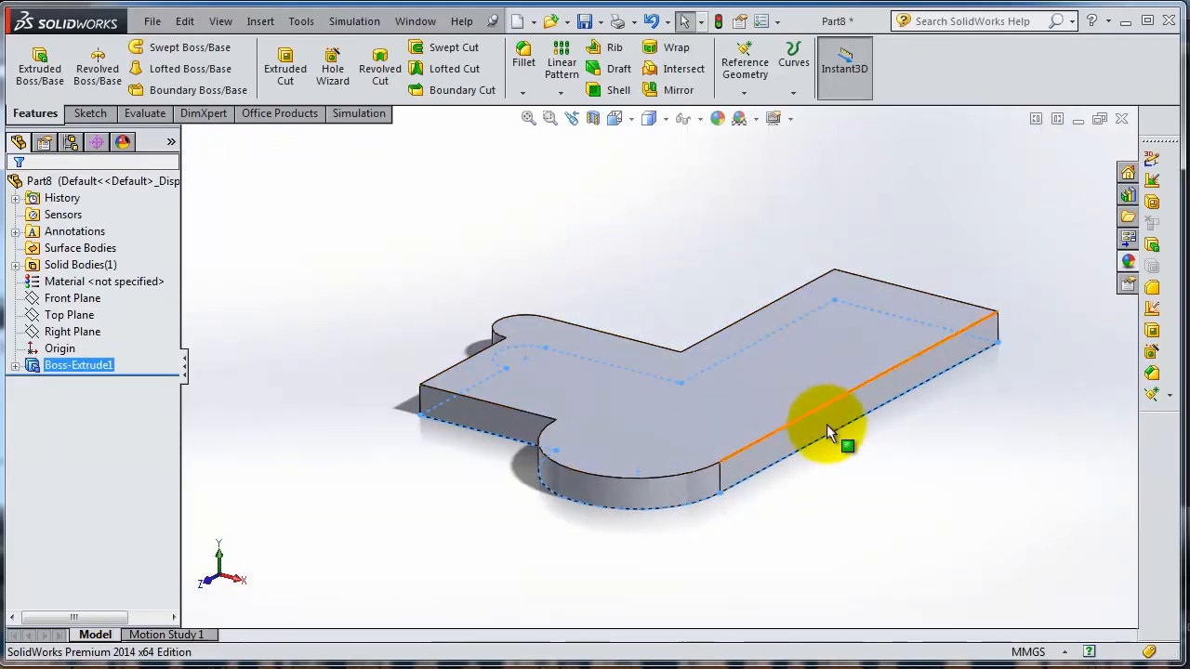
pyautogui.moveTo(831, 456); pyautogui.dragTo(834, 486, button='middle')
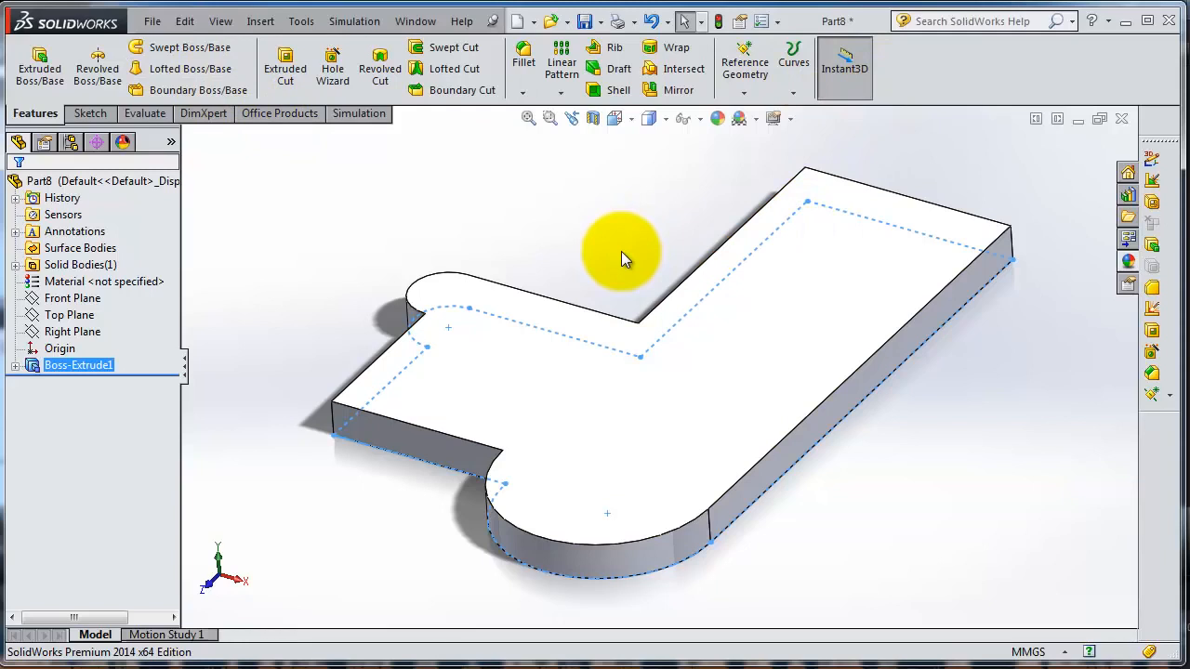
pyautogui.moveTo(621, 251); pyautogui.dragTo(642, 243, button='middle')
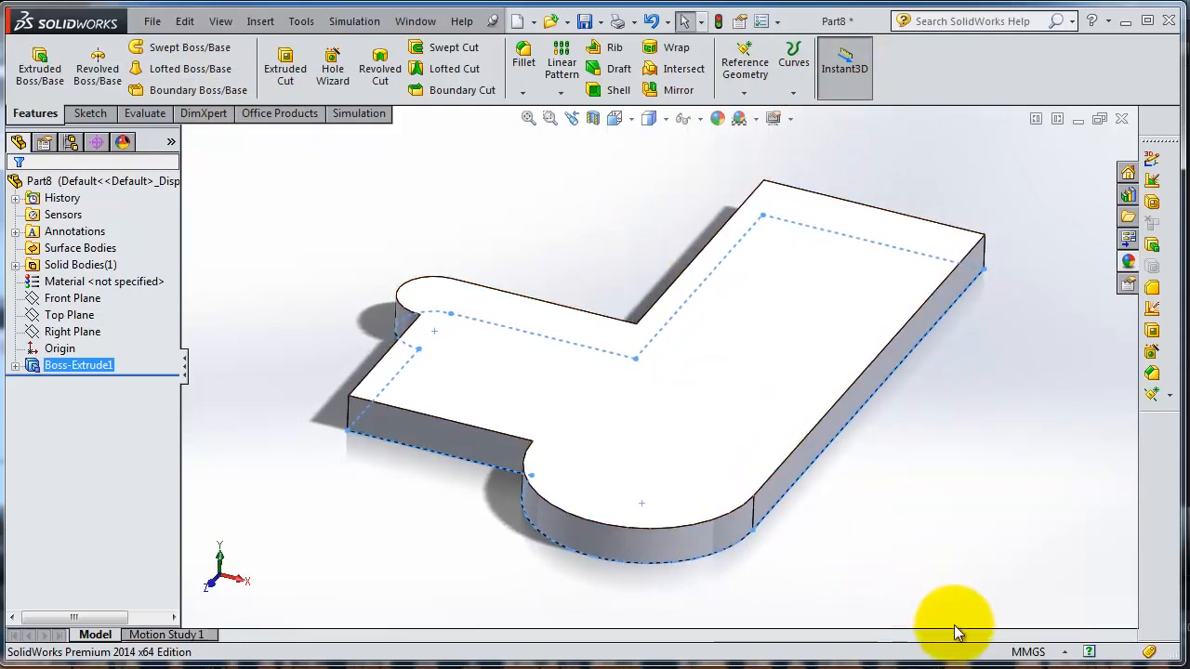